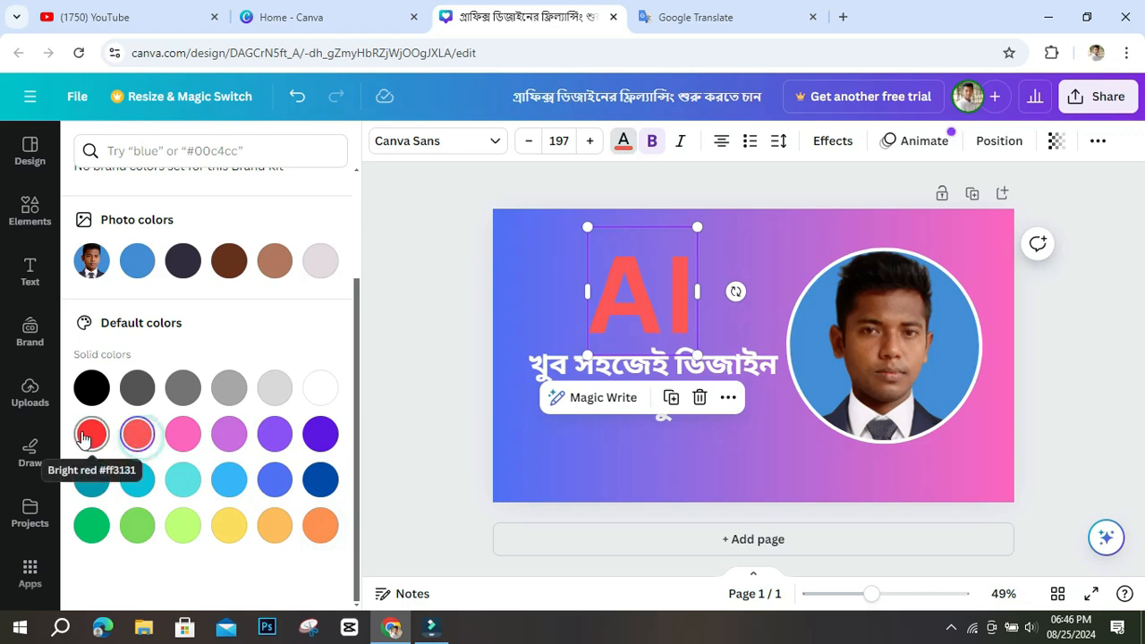
Step: Set the AI heading's text colour to yellow #ffde59
left_click(226, 527)
left_click(182, 526)
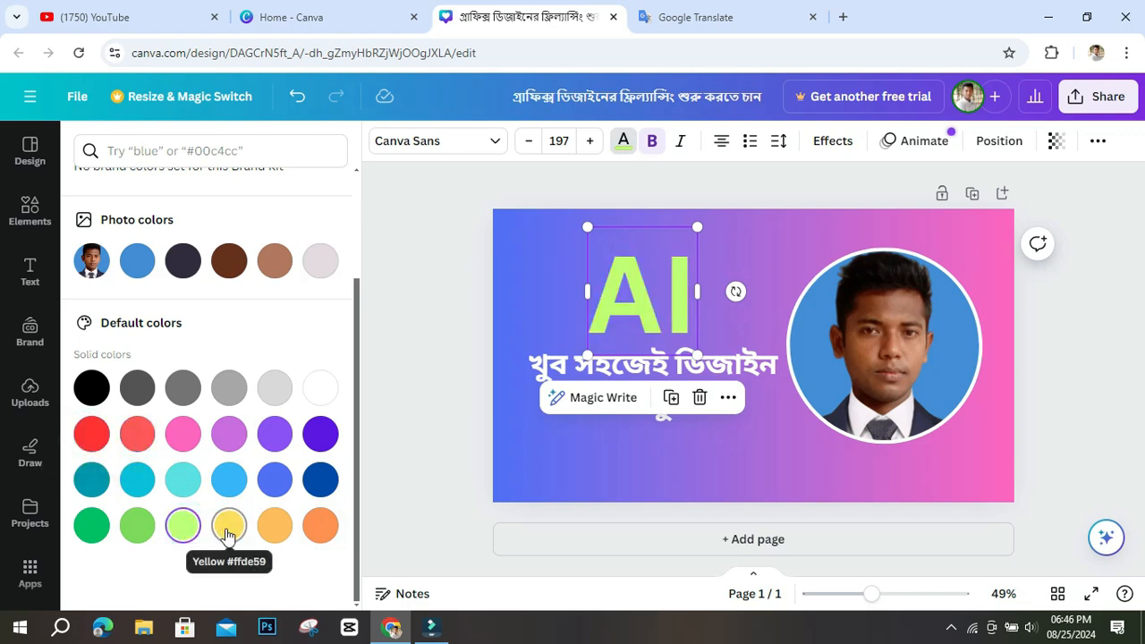
left_click(226, 529)
scroll(289, 512, "up", 3)
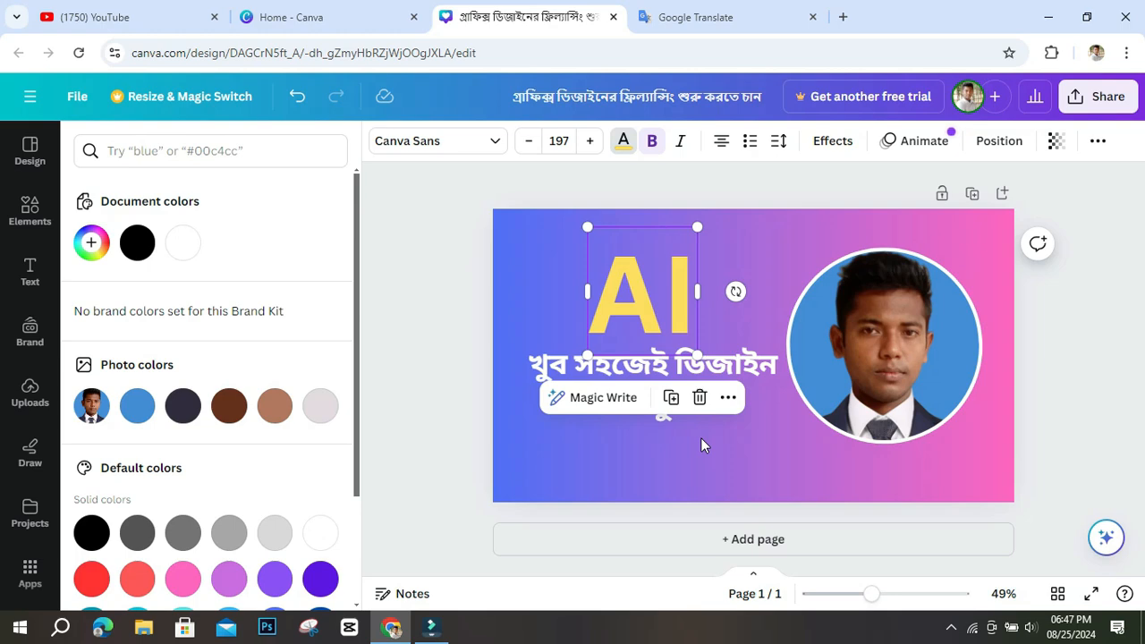
left_click(722, 238)
Step: Shrink the Bengali text below the AI heading to size 46.7 and reposition it beside the circular photo
left_click(712, 367)
mouse_move(781, 420)
left_mouse_down()
mouse_move(789, 425)
mouse_move(734, 420)
mouse_move(776, 418)
left_mouse_up()
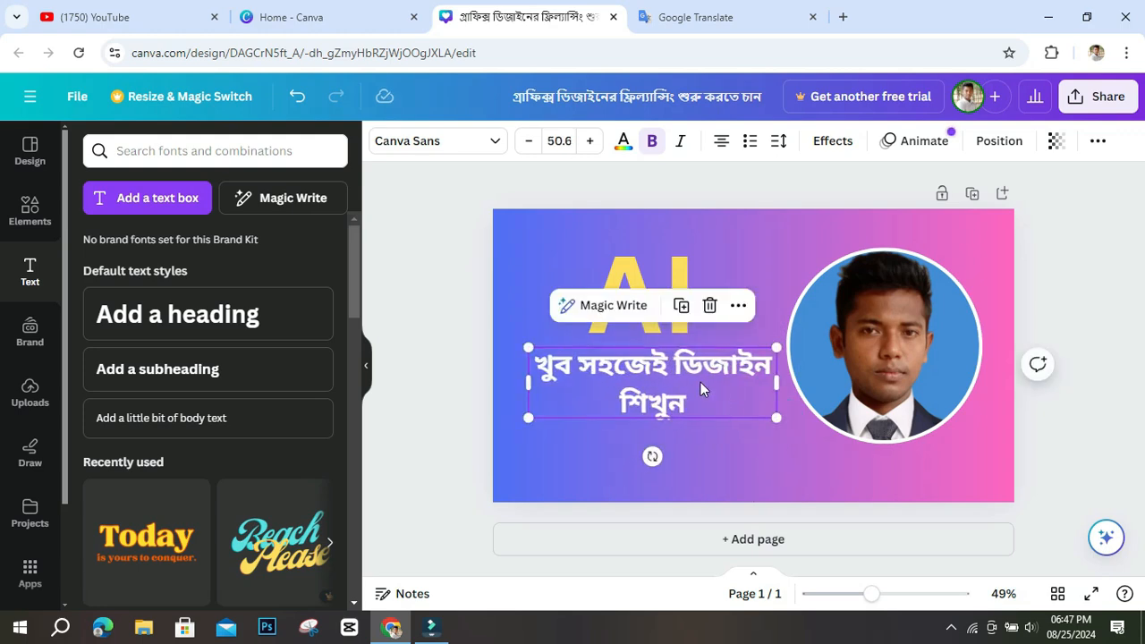
mouse_move(688, 372)
left_mouse_down()
mouse_move(716, 407)
mouse_move(700, 380)
left_mouse_up()
left_click_drag(788, 356, 774, 358)
left_click_drag(688, 381, 687, 382)
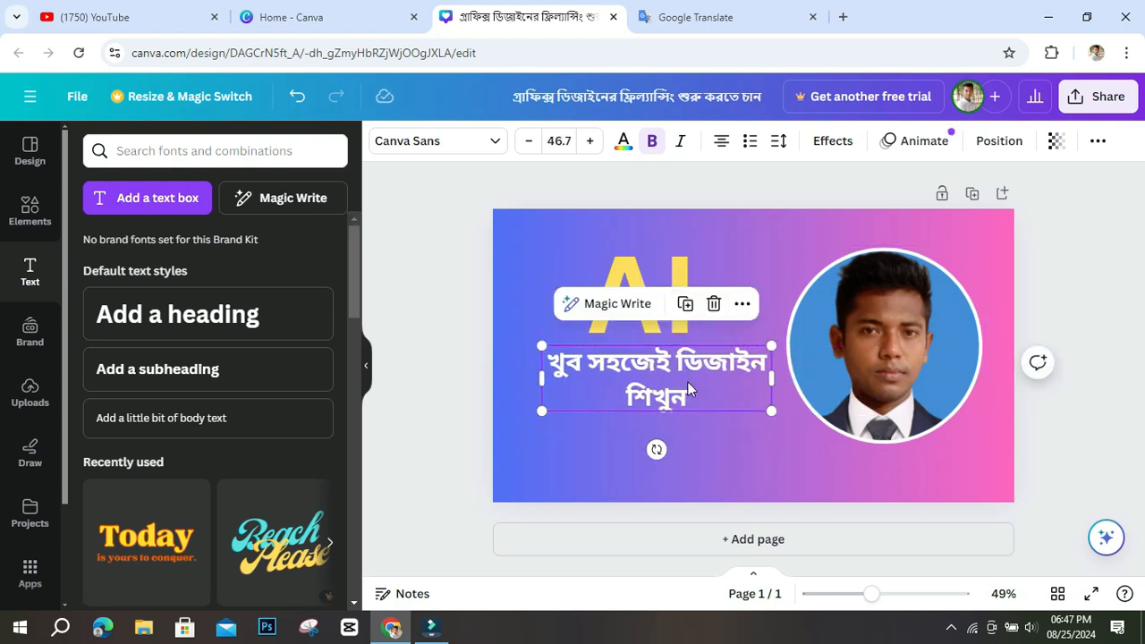
Step: Try several colours on the Bengali text, including light blue, grey, brown, dark blue, pink, yellow and orange
left_click(623, 141)
scroll(240, 432, "down", 2)
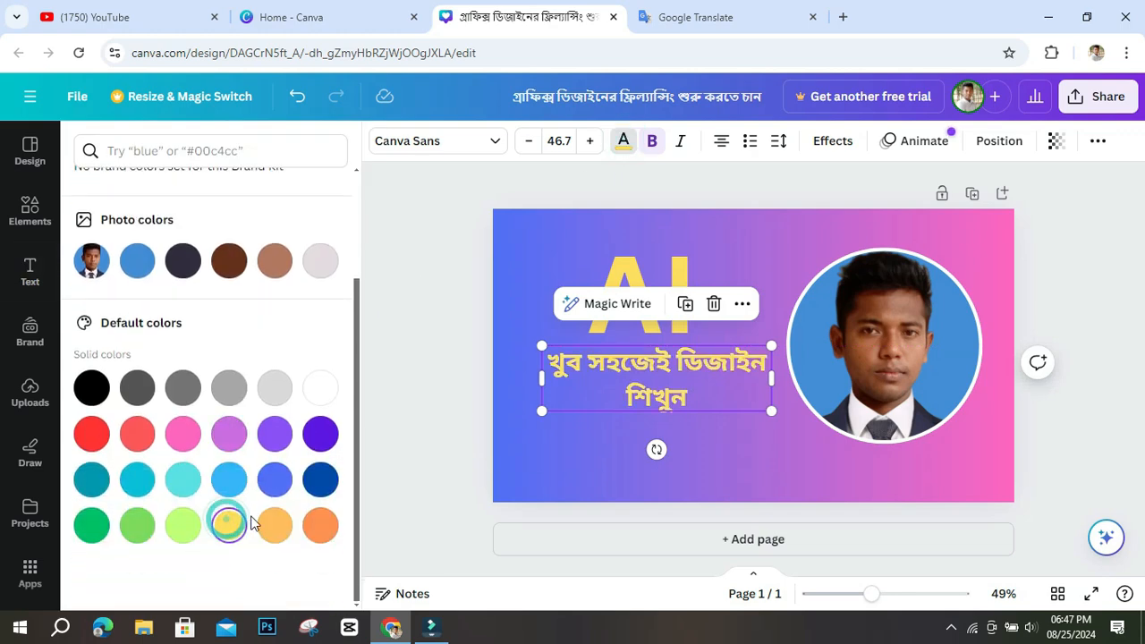
left_click(229, 481)
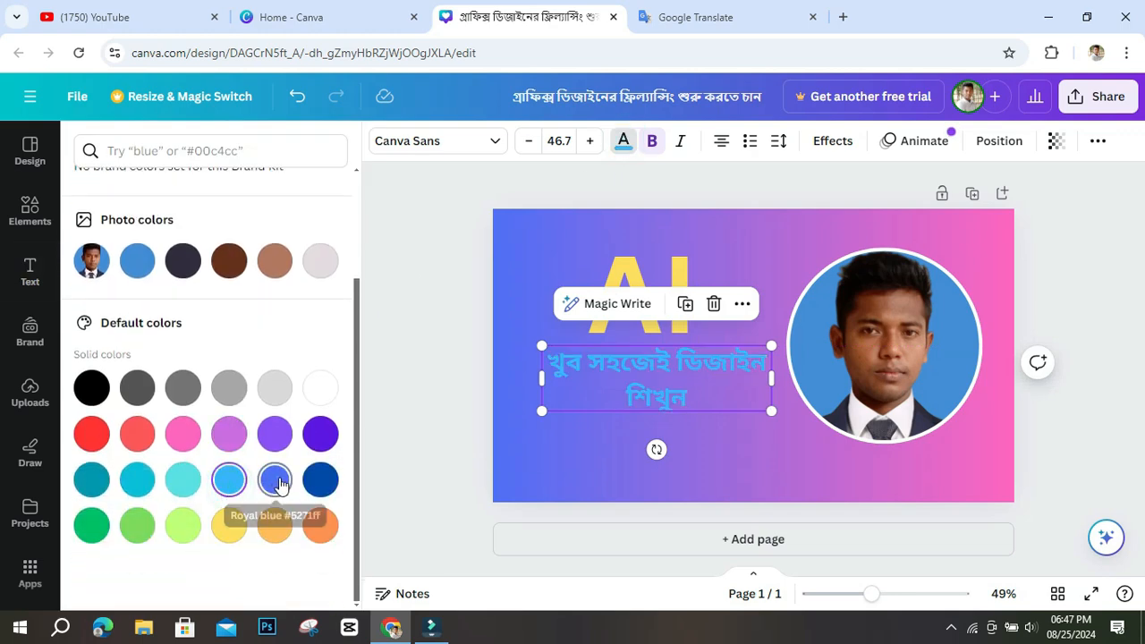
left_click(277, 389)
left_click(136, 435)
left_click(136, 388)
left_click(223, 393)
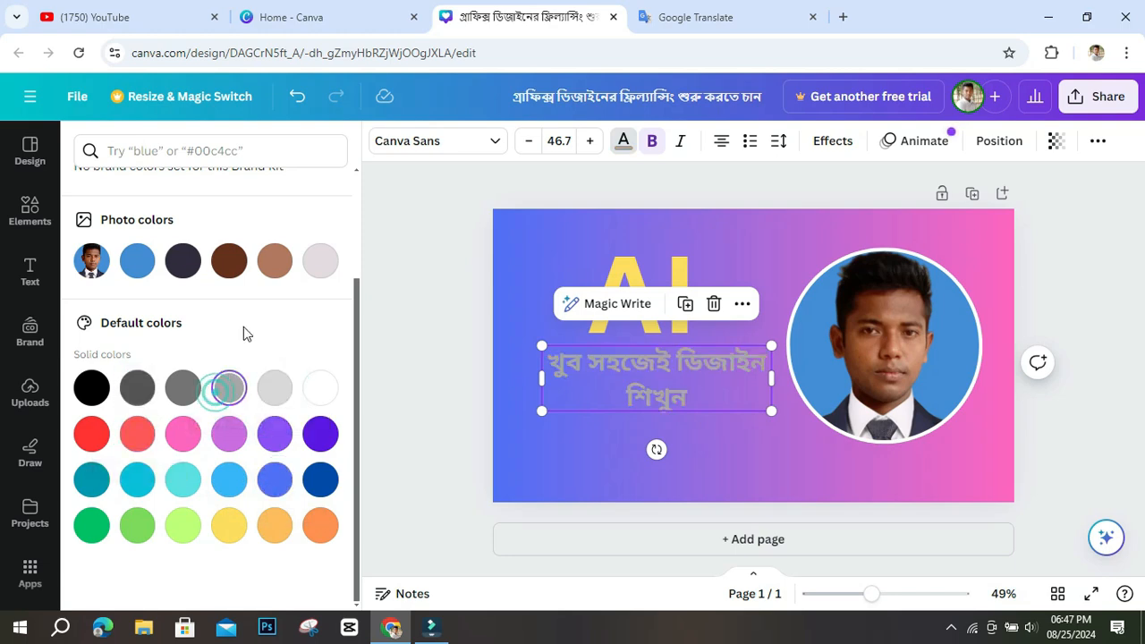
left_click(233, 272)
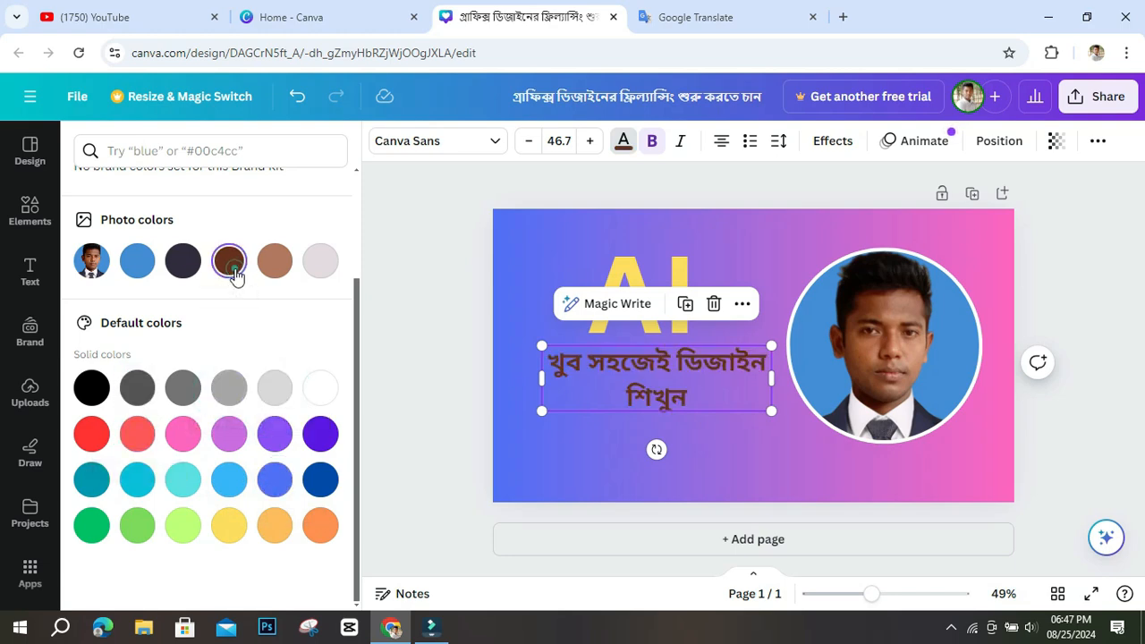
left_click(275, 526)
left_click(324, 529)
left_click(320, 480)
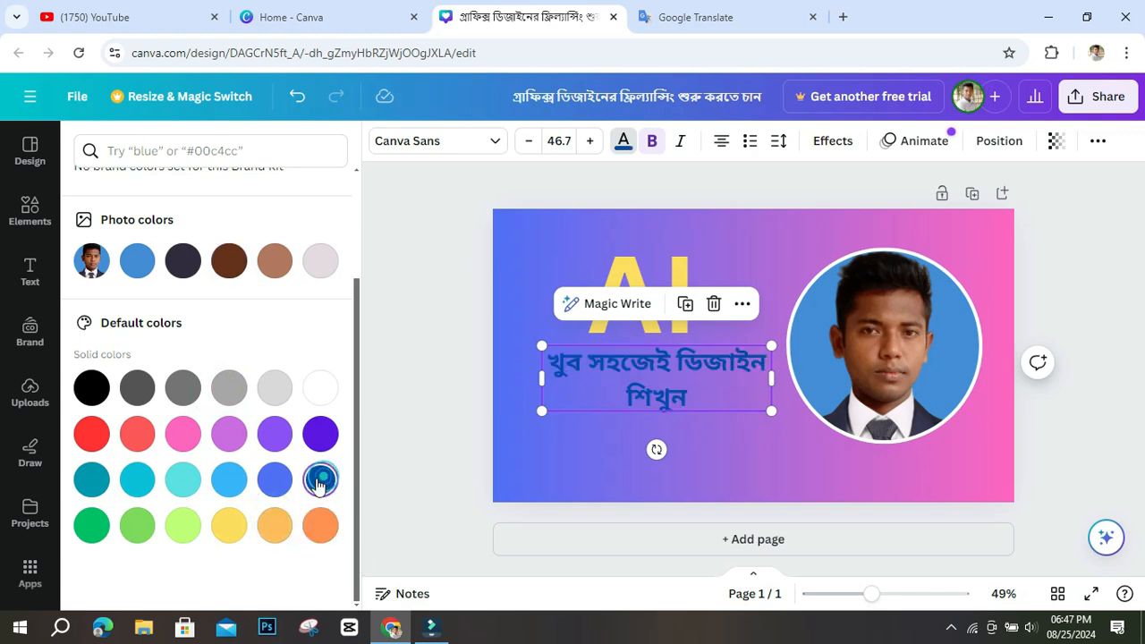
left_click(184, 435)
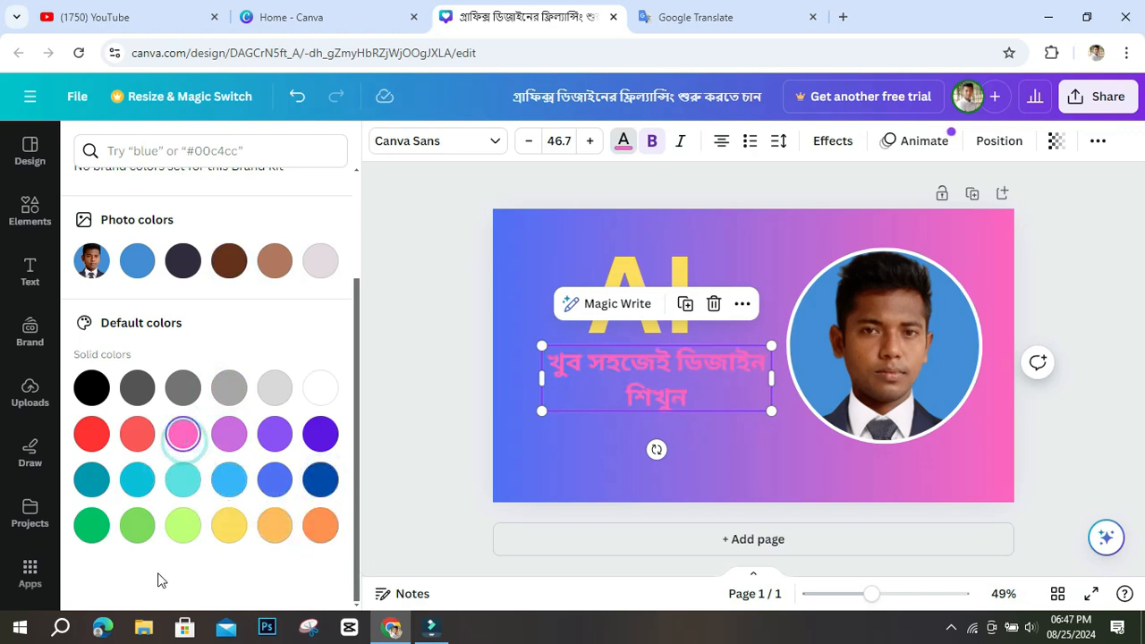
left_click(138, 526)
left_click(229, 528)
left_click(277, 532)
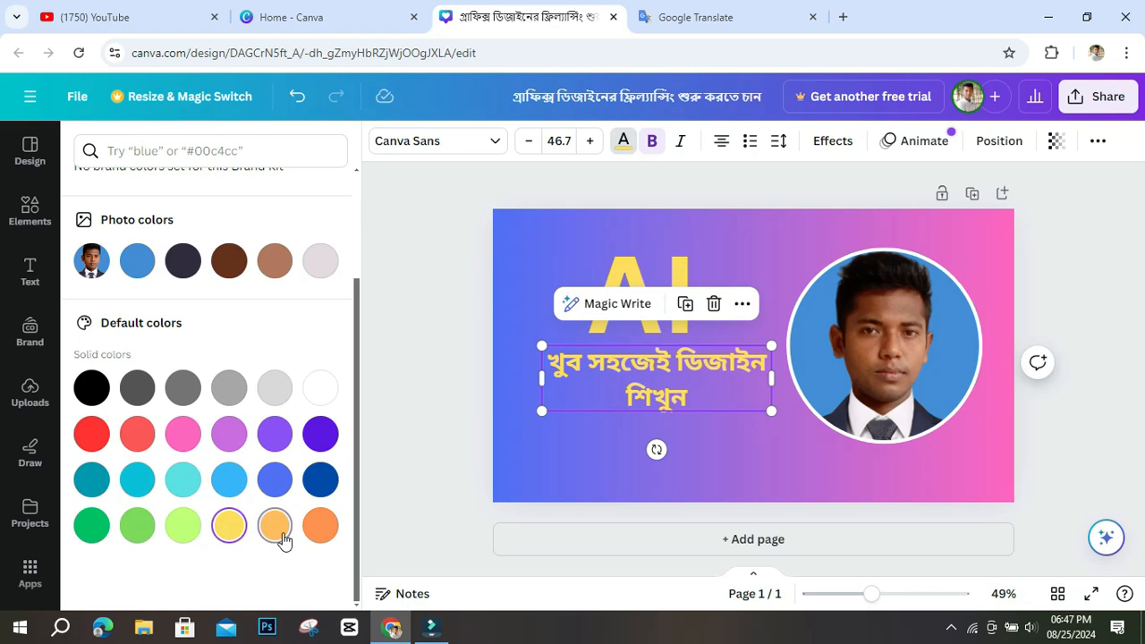
left_click(322, 534)
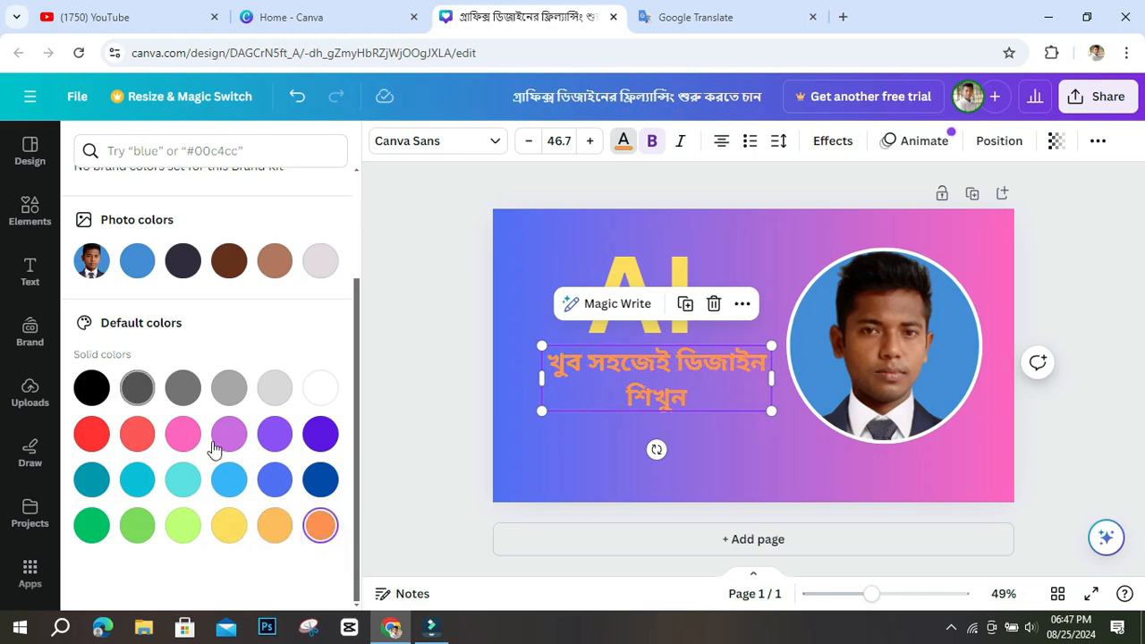
Step: Set the Bengali text's colour to white #ffffff from the document colours
scroll(251, 509, "up", 1)
scroll(250, 510, "up", 2)
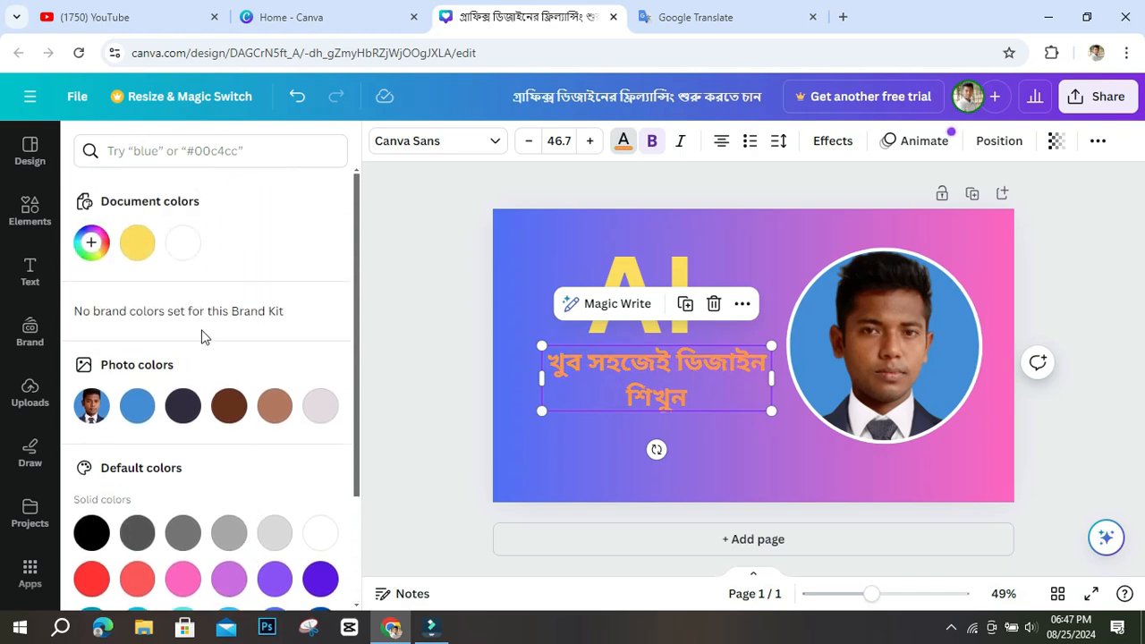
left_click(184, 244)
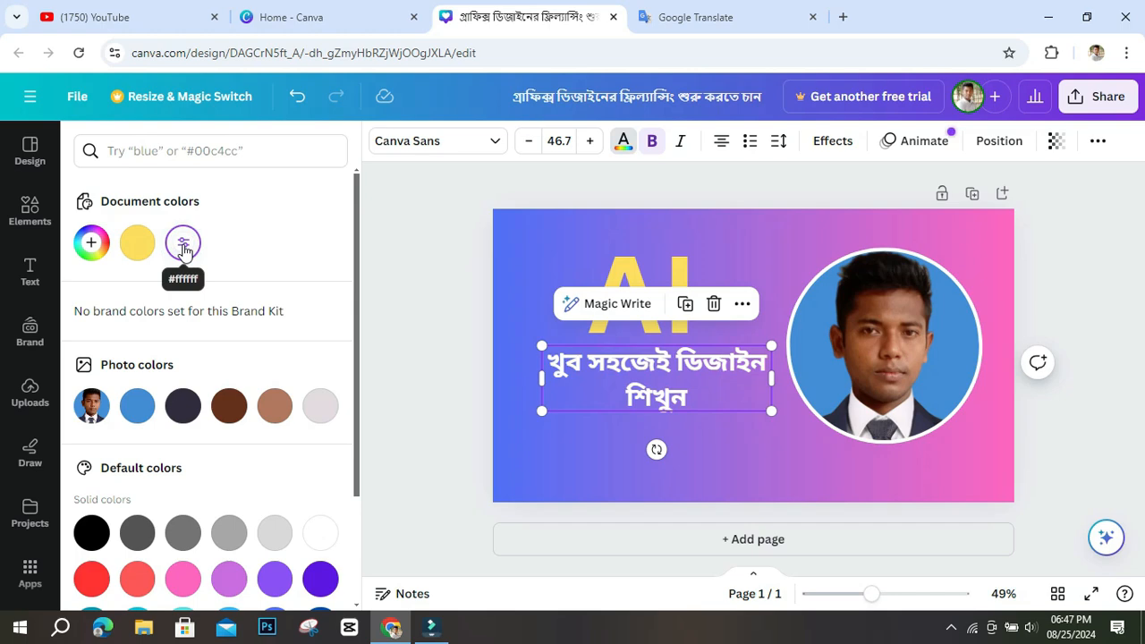
left_click(579, 436)
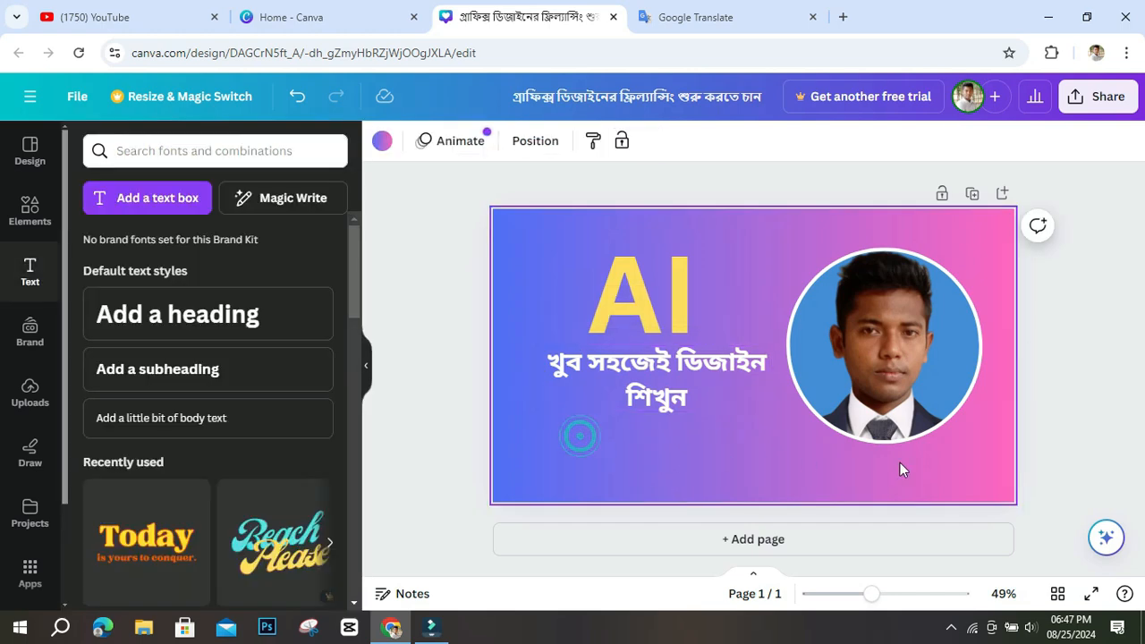
left_click(664, 383)
left_click(758, 466)
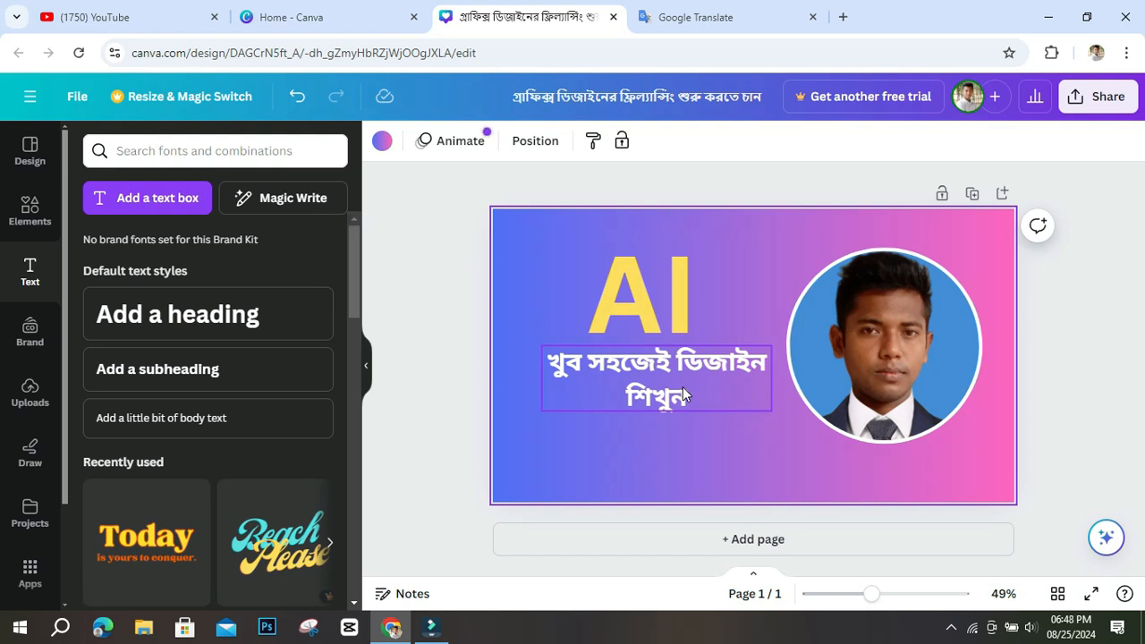
Step: Copy the word দিয়ে from the Google Translate tab and insert it at the start of the Bengali text in Canva
left_click(728, 7)
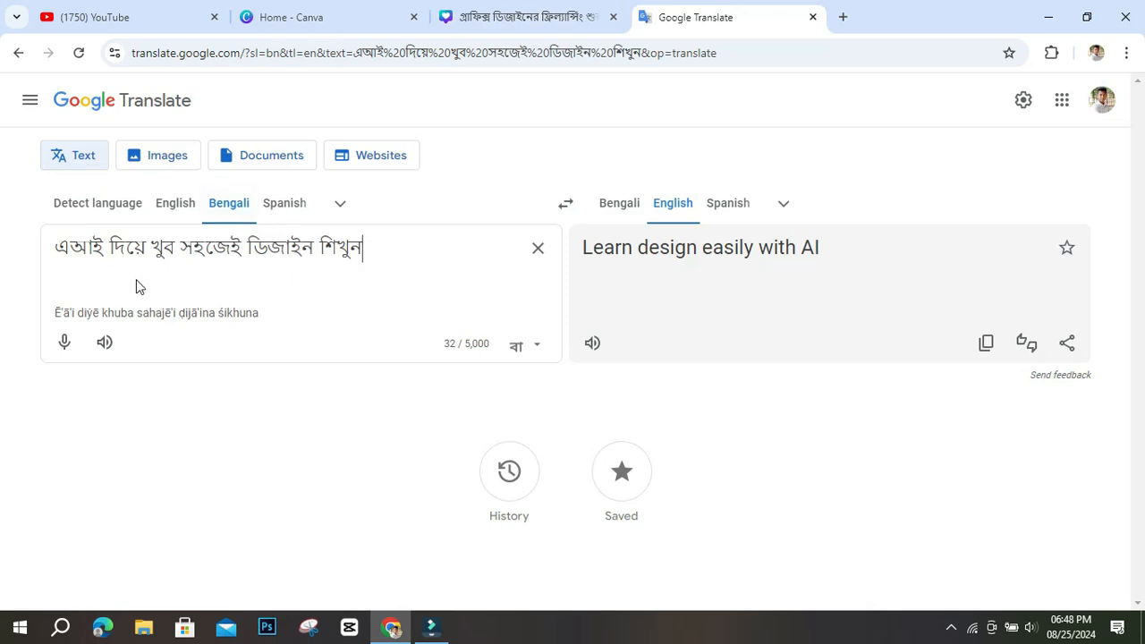
double_click(145, 248)
key("ctrl+c")
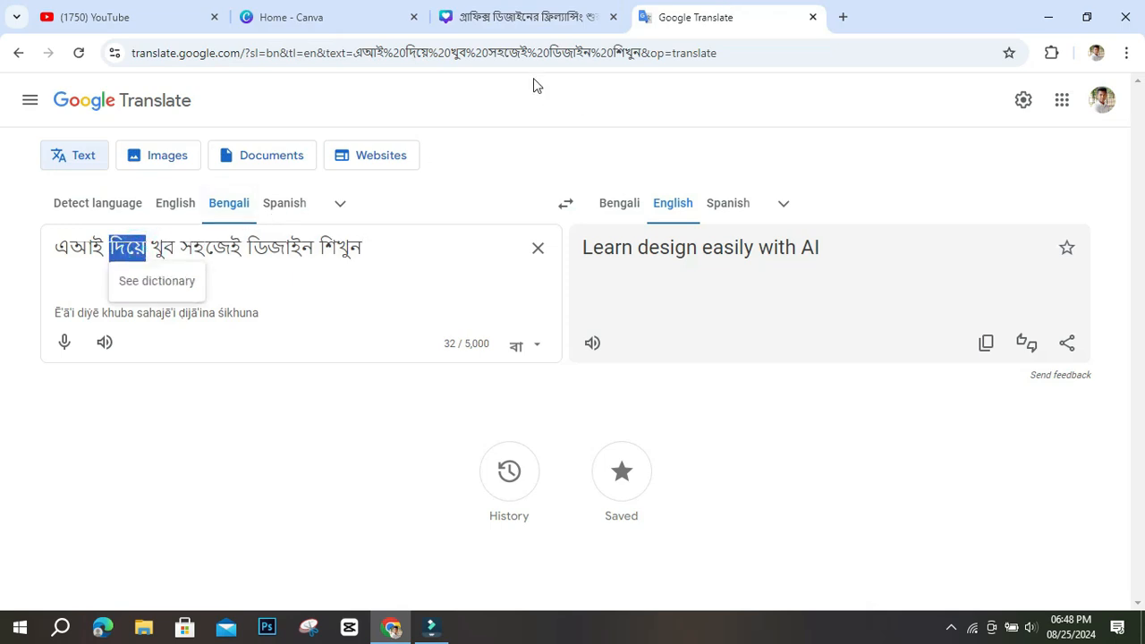
left_click(527, 17)
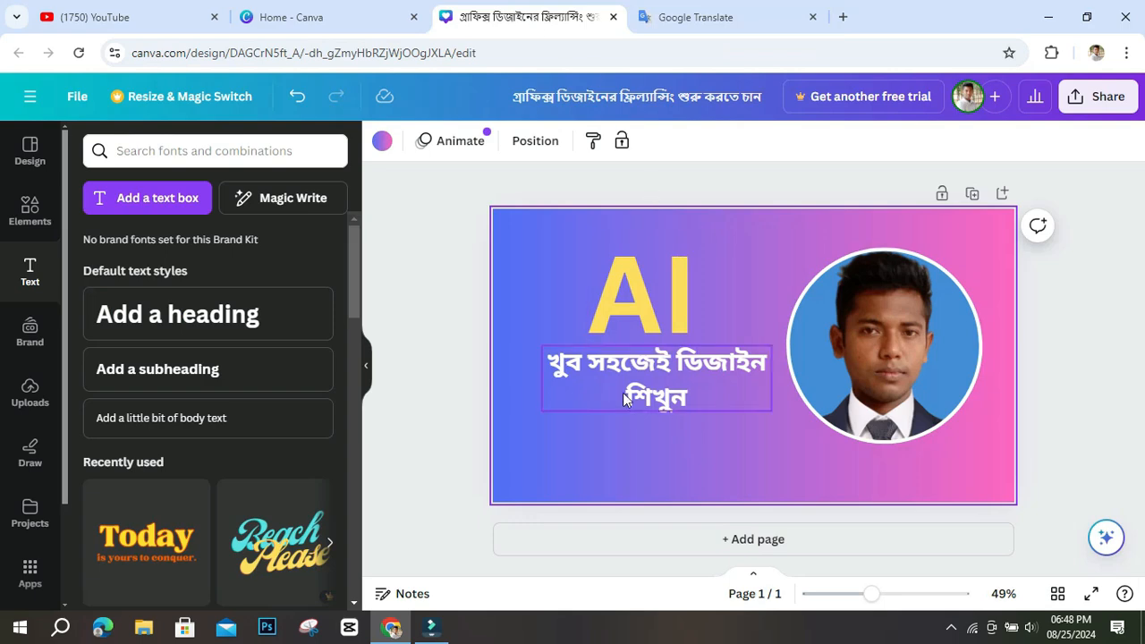
left_click(553, 369)
left_click(560, 365)
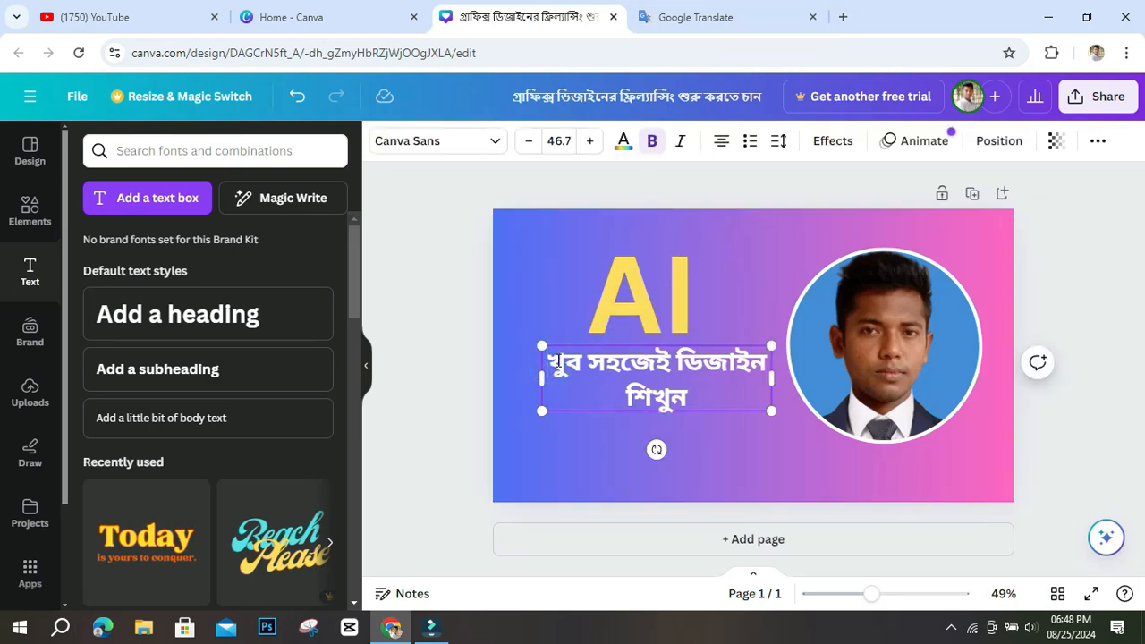
key("ctrl+v")
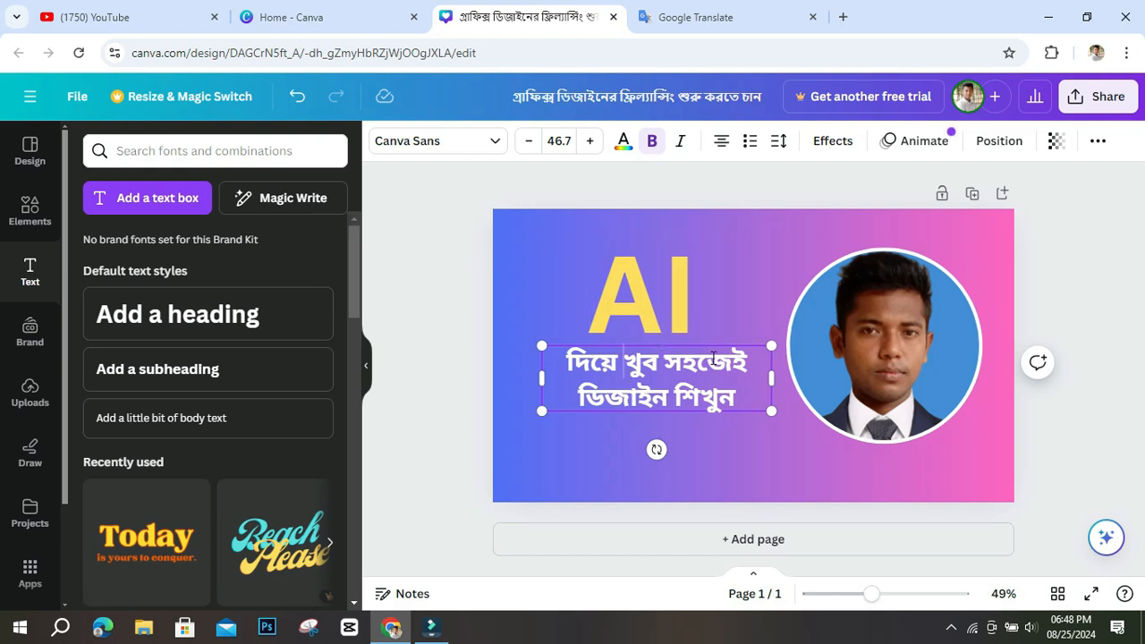
Step: Enlarge the Bengali text to size 51.9, move it slightly down, and centre the AI heading above it
left_click_drag(770, 414, 783, 415)
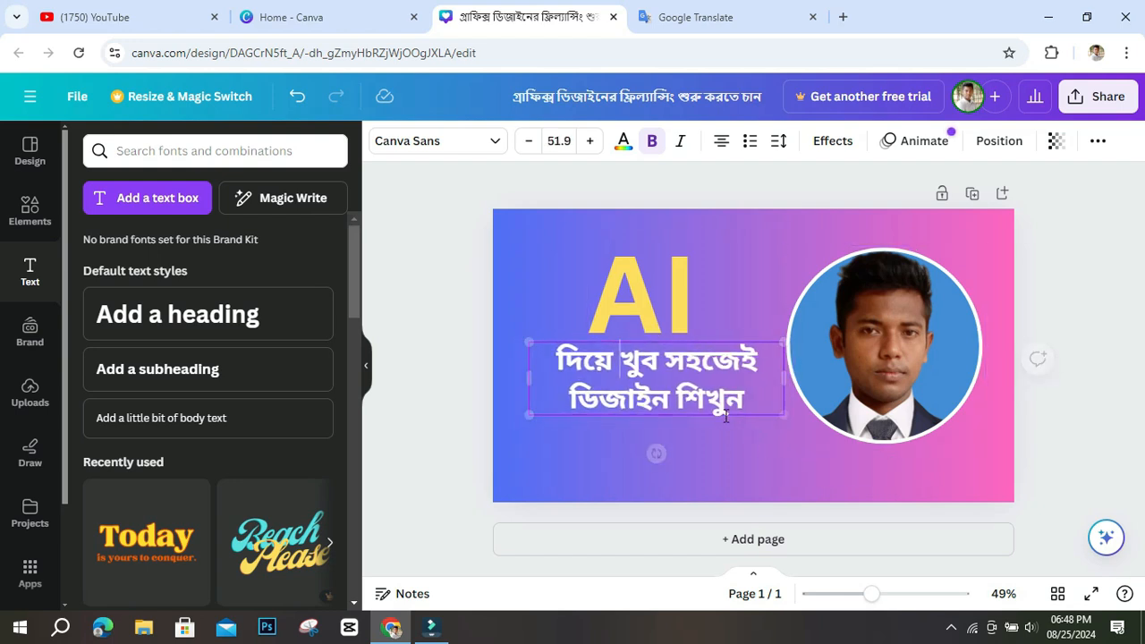
left_click(805, 474)
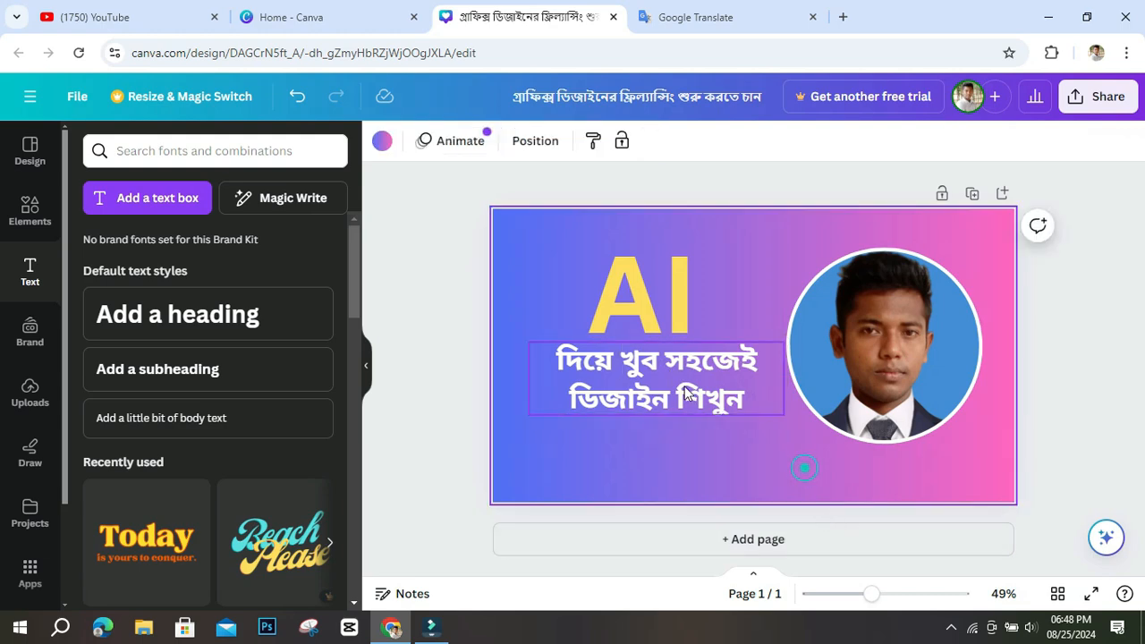
left_click(642, 339)
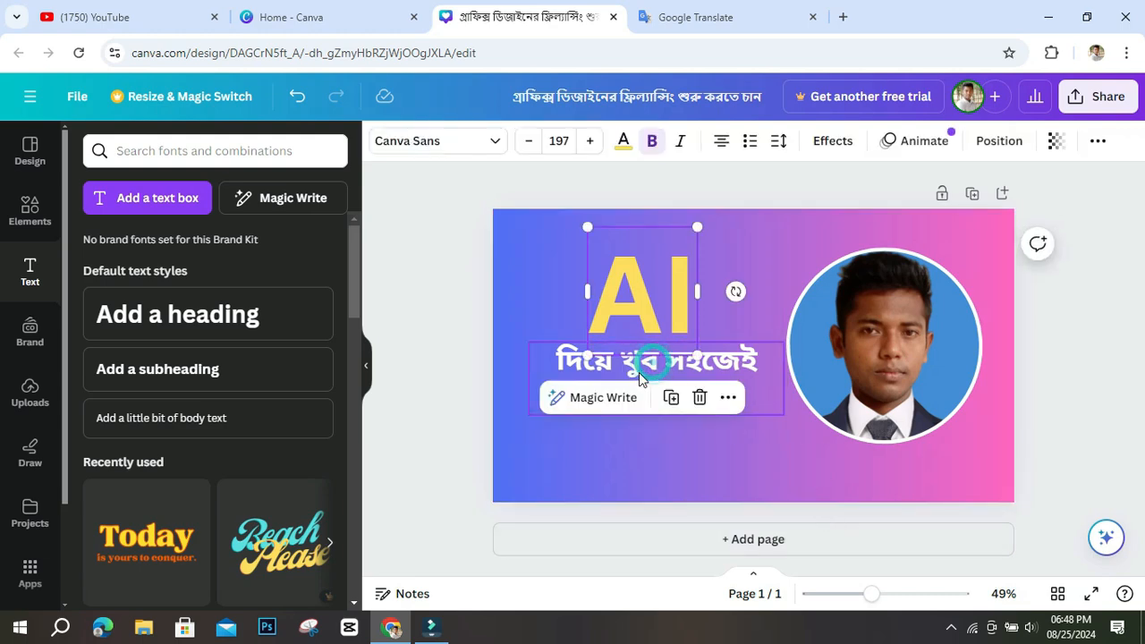
left_click(783, 474)
left_click_drag(648, 365, 641, 369)
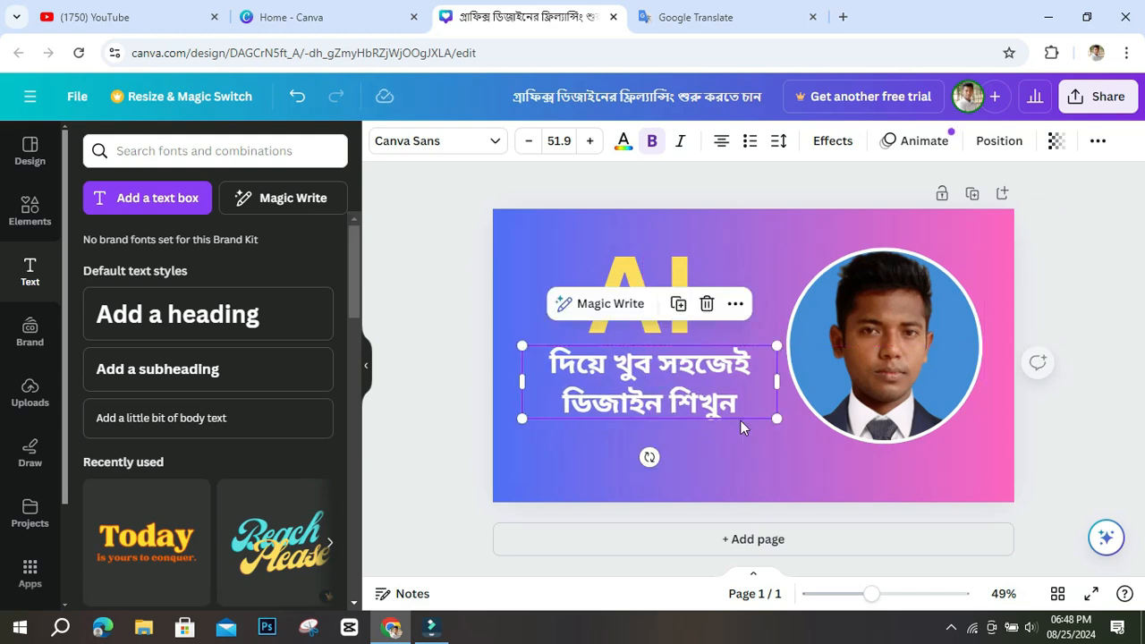
left_click(734, 444)
mouse_move(652, 306)
left_mouse_down()
mouse_move(606, 306)
mouse_move(654, 307)
left_mouse_up()
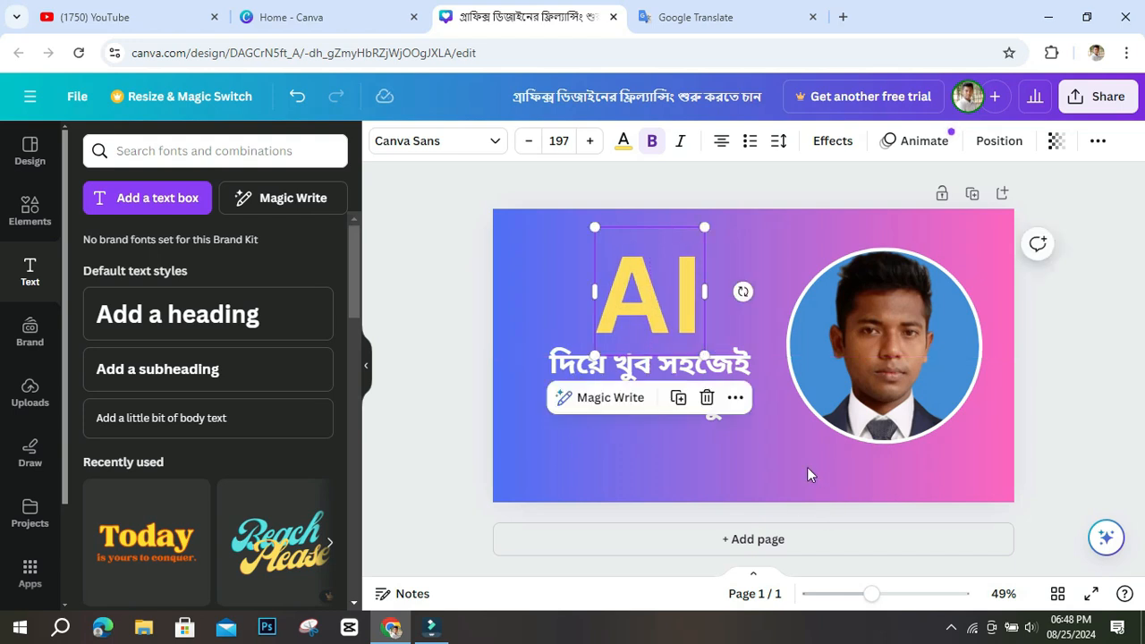
left_click(808, 472)
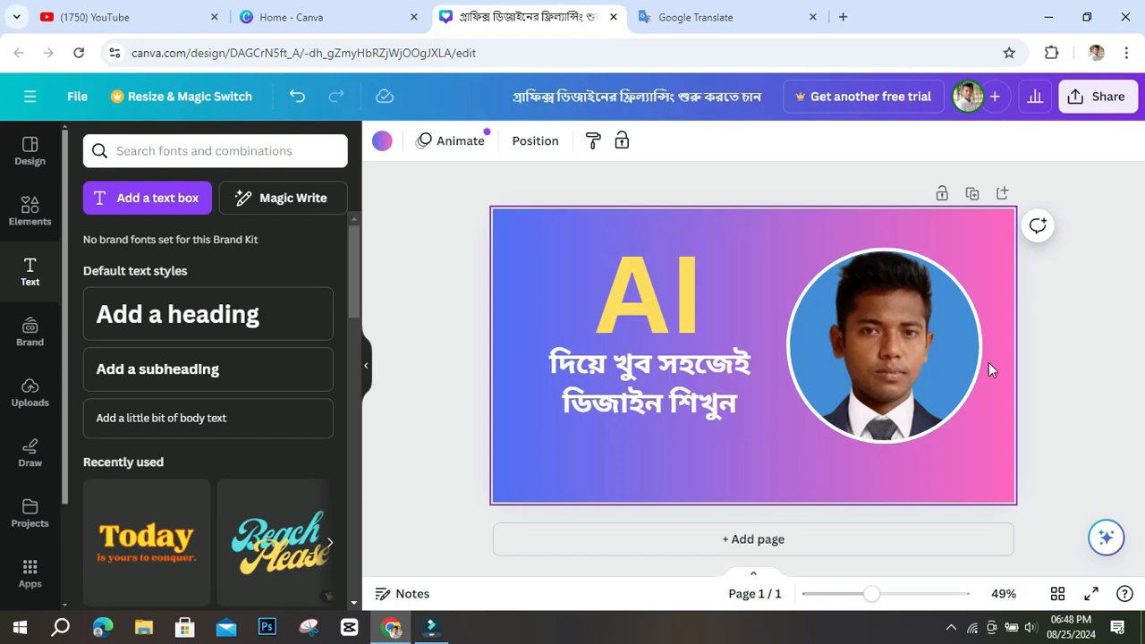
left_click(876, 318)
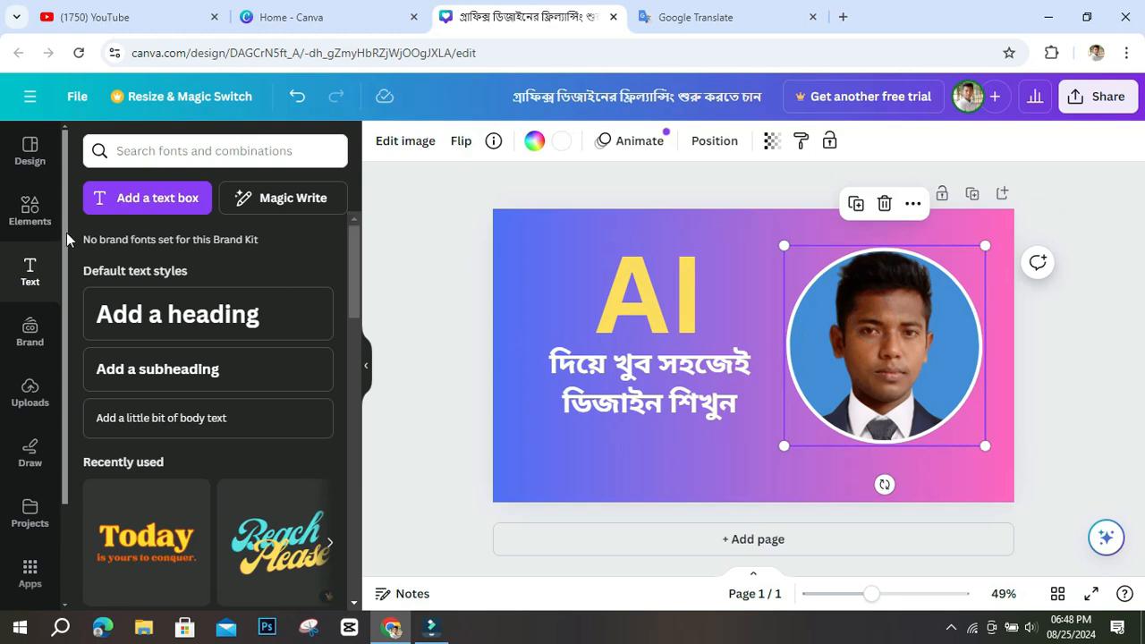
left_click(29, 394)
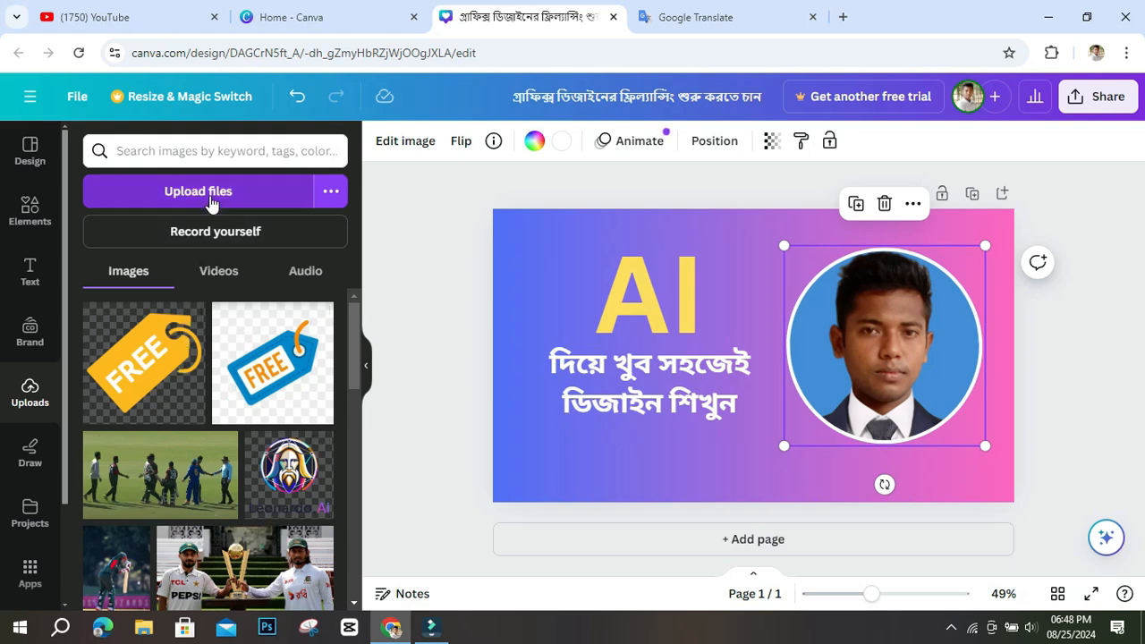
scroll(224, 447, "down", 3)
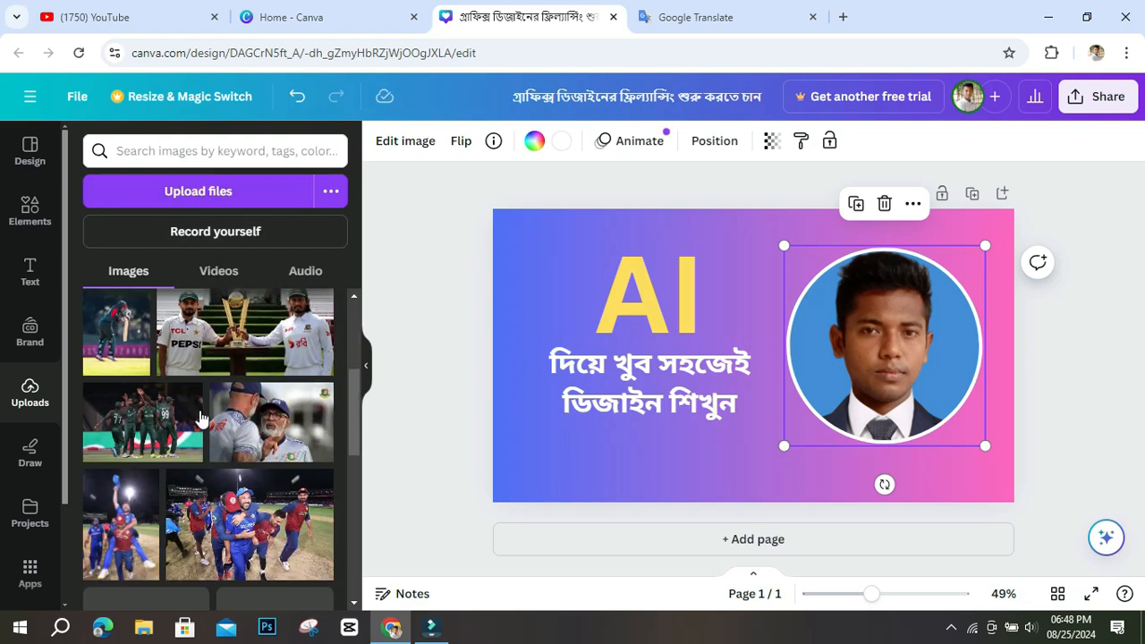
scroll(201, 420, "up", 3)
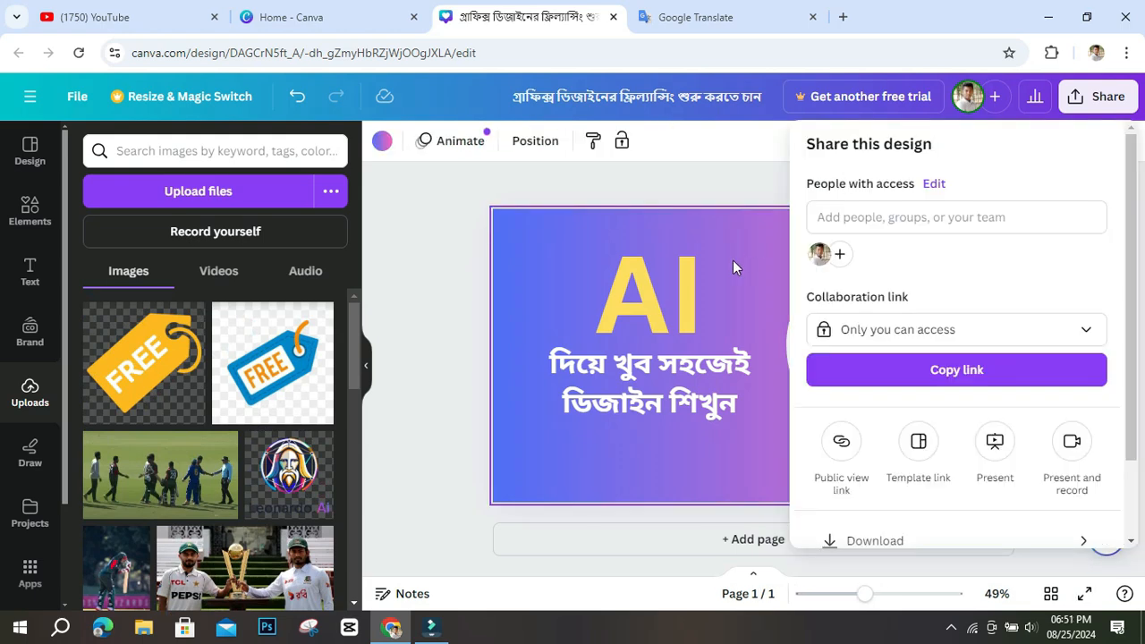
left_click(729, 190)
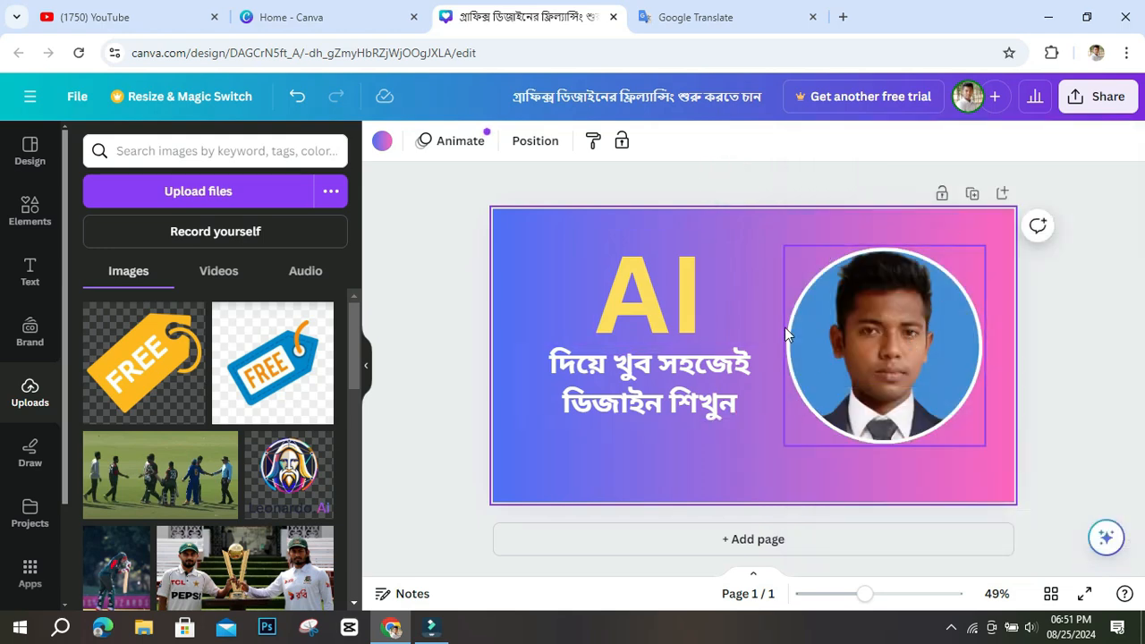
Step: Download the finished design as a PNG at 1,280 × 720 px
left_click(1090, 106)
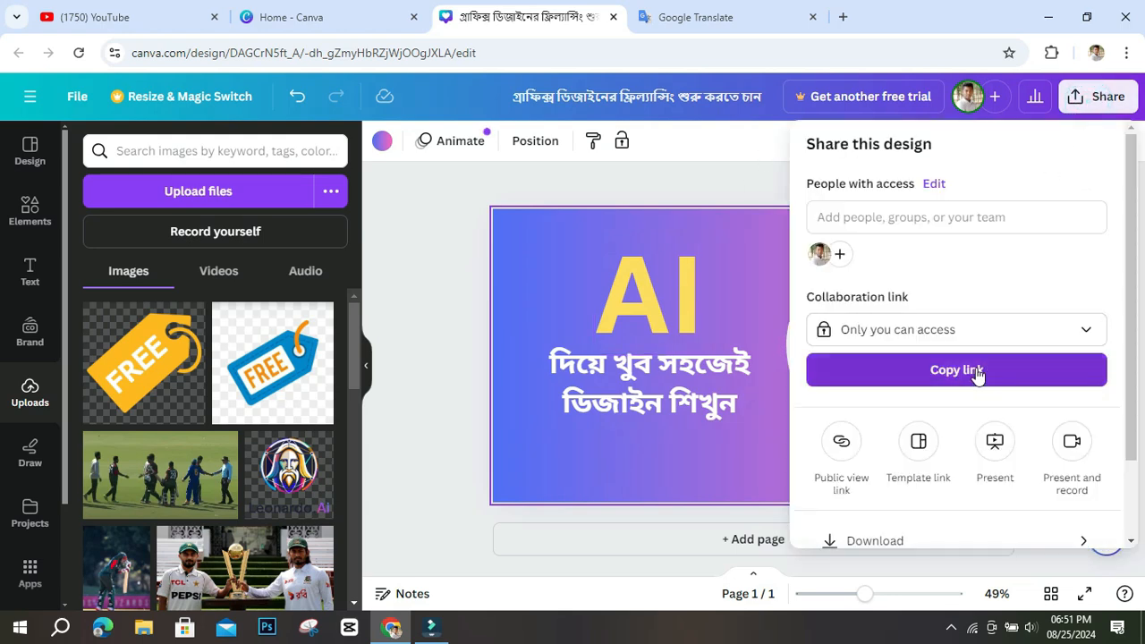
scroll(982, 382, "down", 1)
left_click(869, 455)
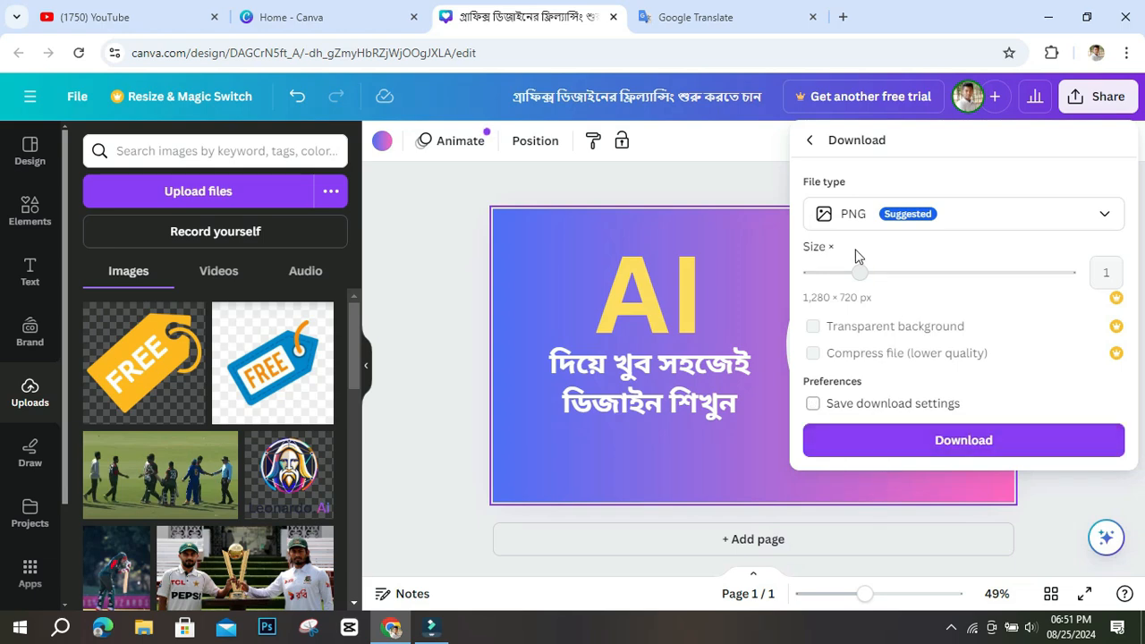
left_click(952, 449)
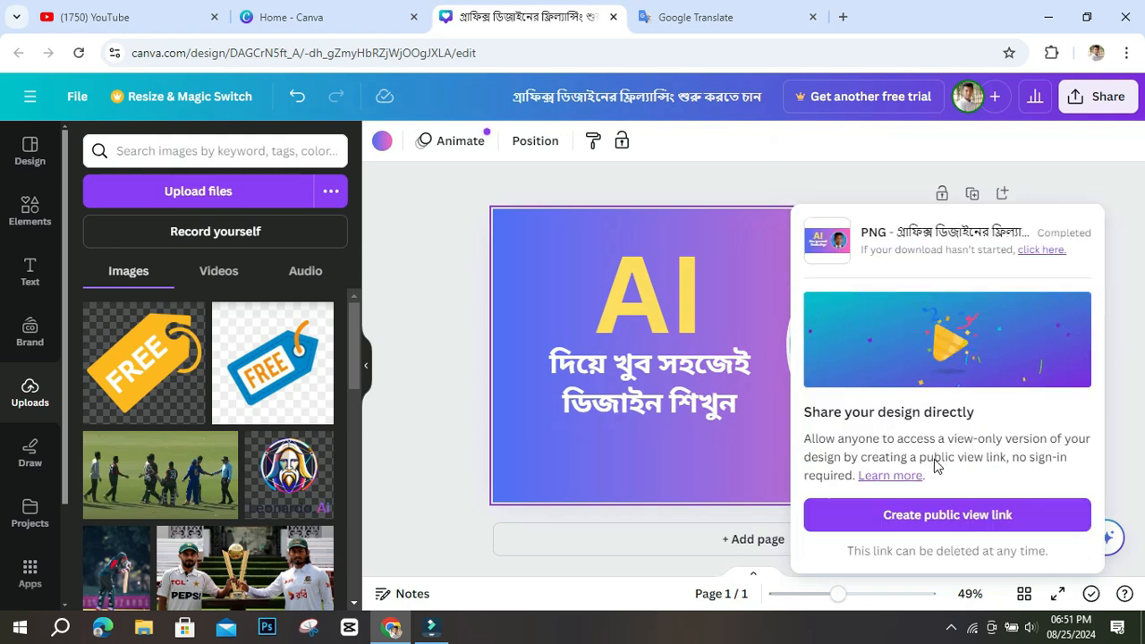
left_click(950, 628)
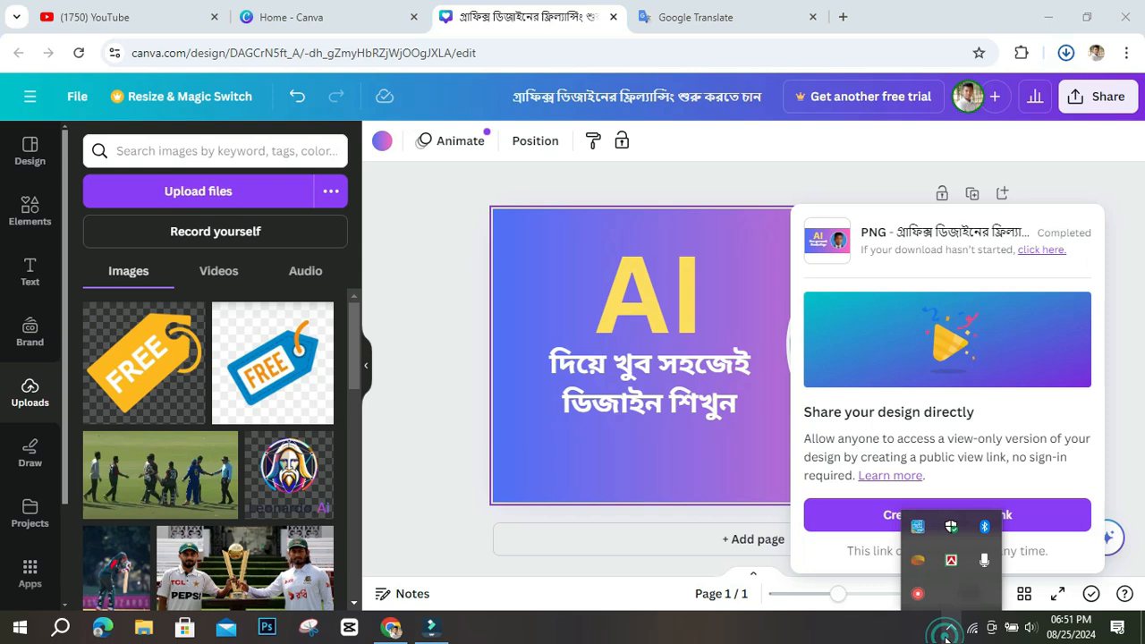
left_click(861, 616)
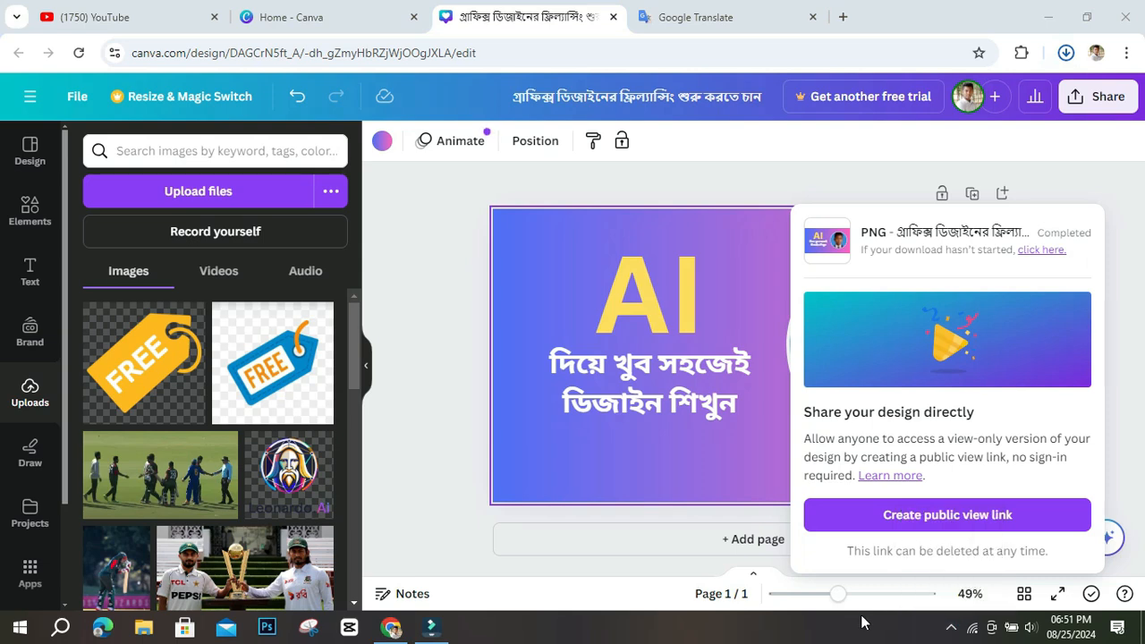
Step: Check the downloaded PNG in the Downloads folder using large thumbnails, and return to the Canva design with its download panel dismissed
left_click(1065, 53)
left_click(1006, 127)
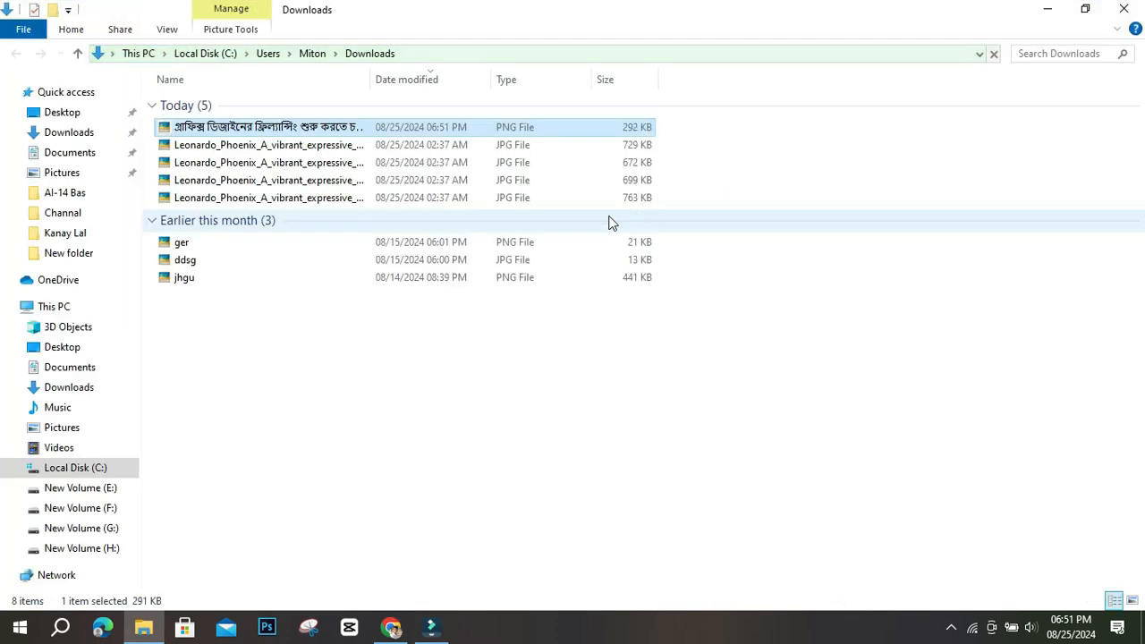
left_click(1136, 600)
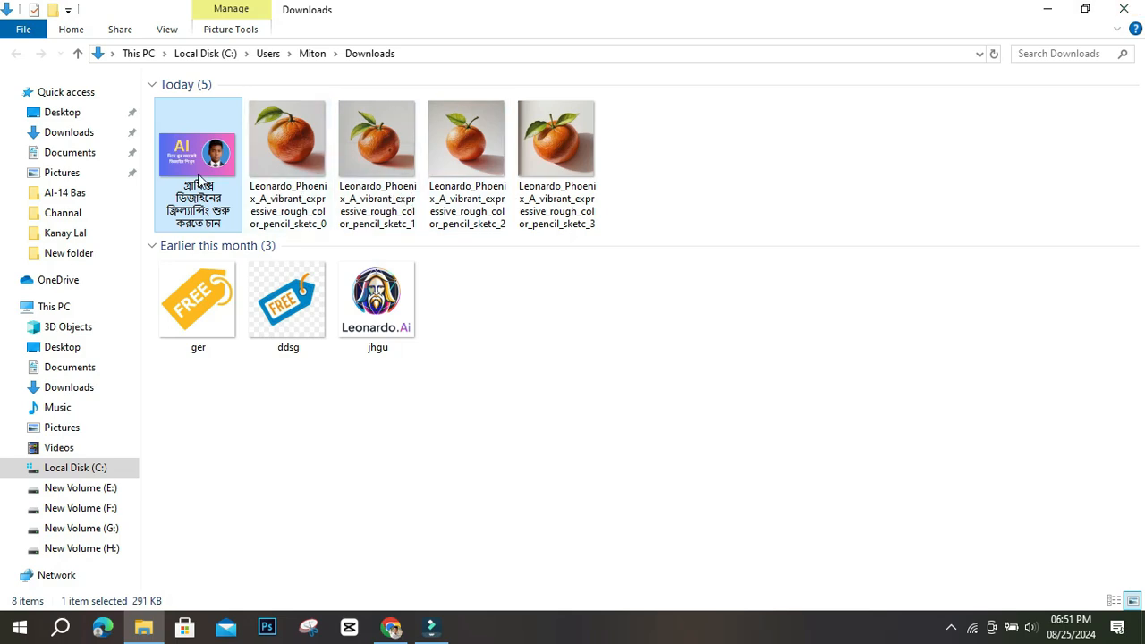
left_click(1129, 9)
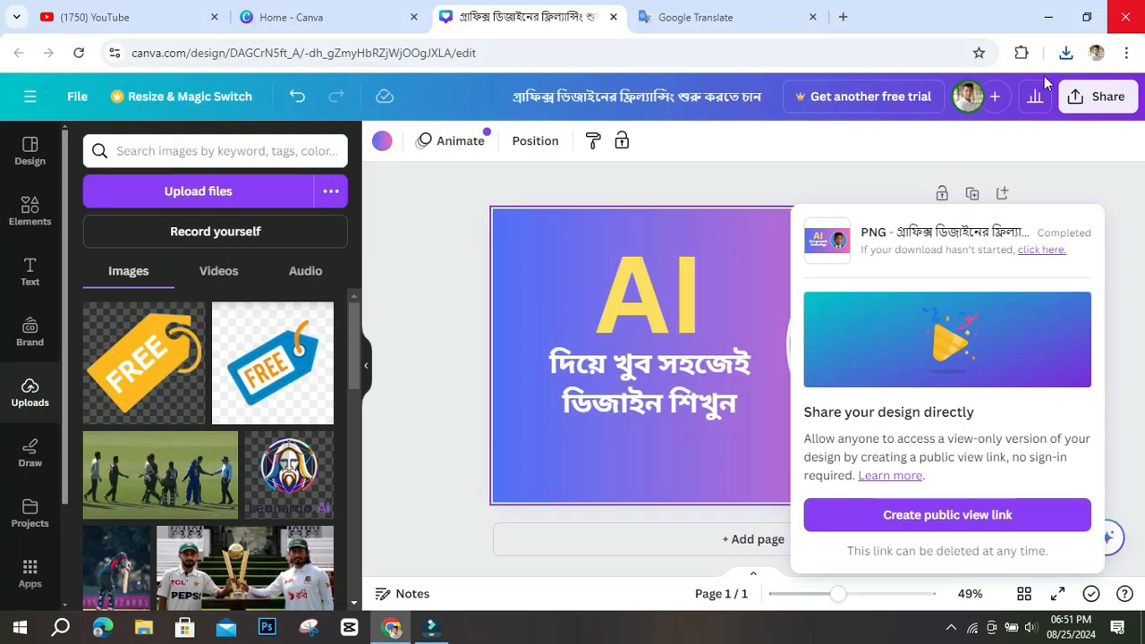
left_click(760, 186)
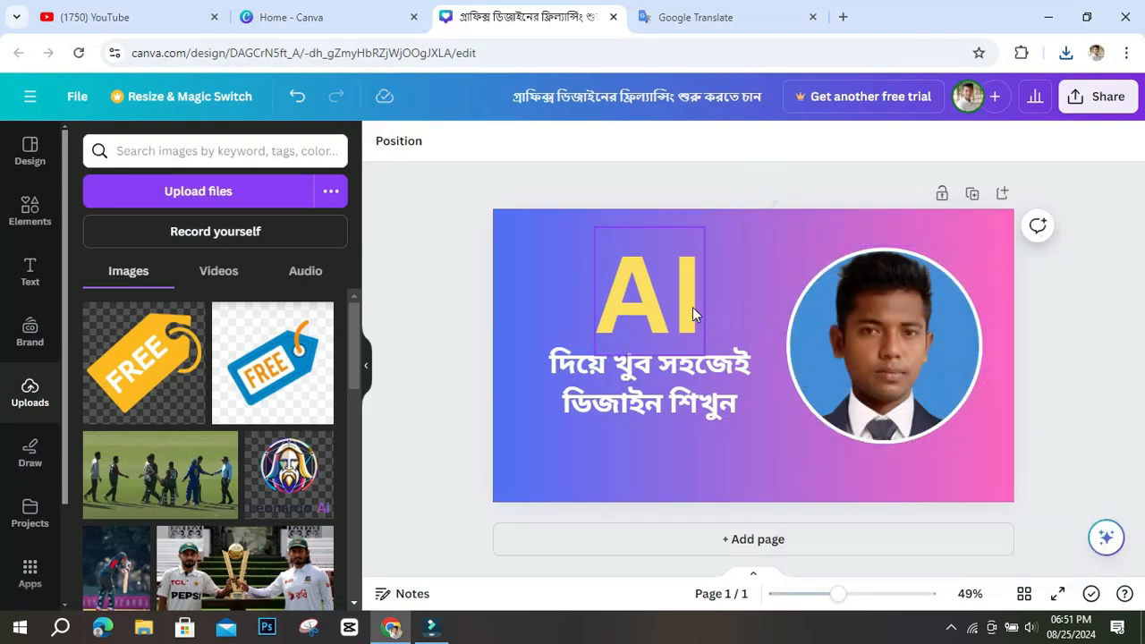